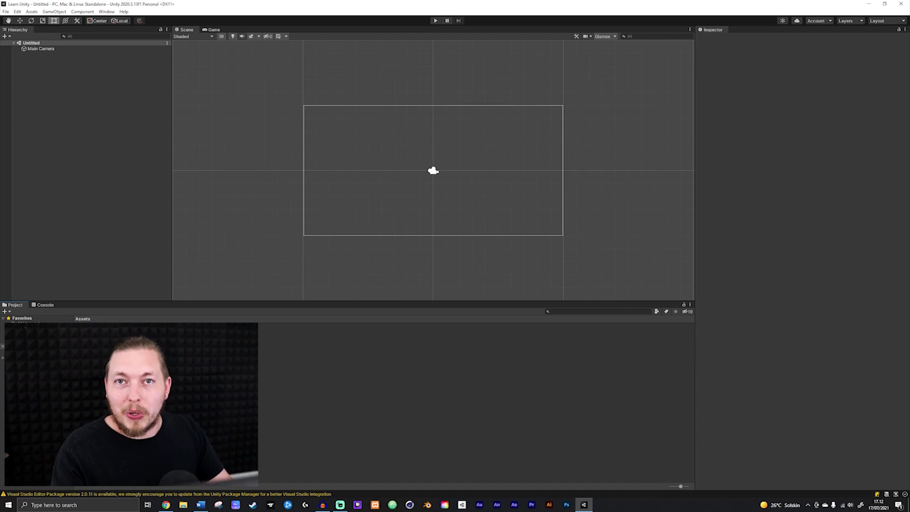
# Step: Update Visual Studio Editor to version 2.0.11 in Package Manager, then close Package Manager
pyautogui.click(108, 12)
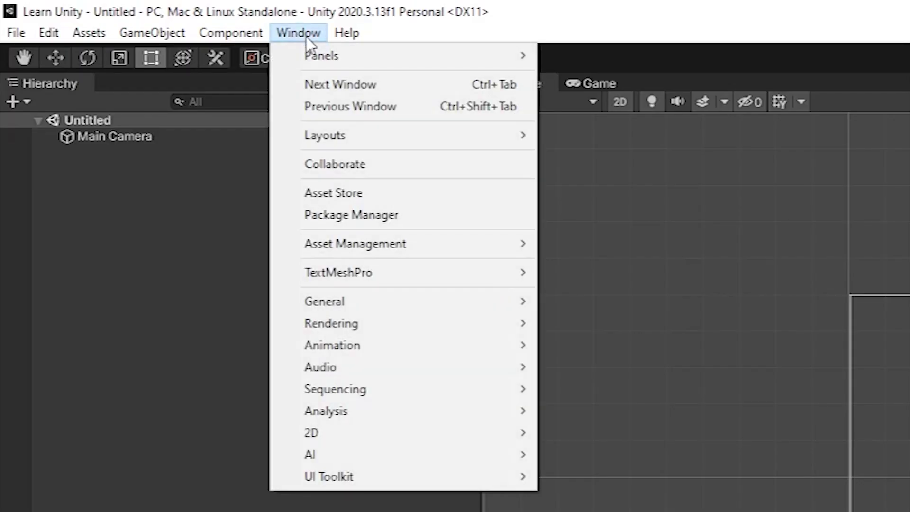
pyautogui.click(380, 216)
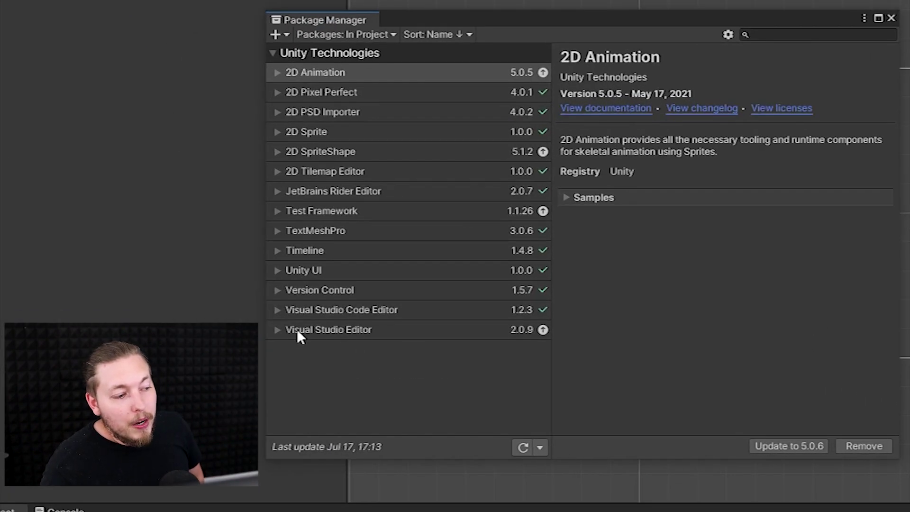
pyautogui.click(278, 330)
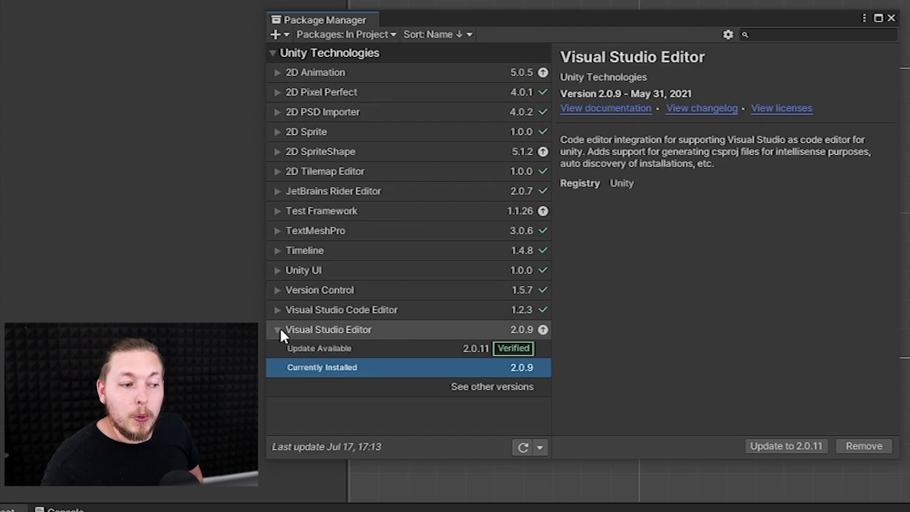
pyautogui.click(392, 351)
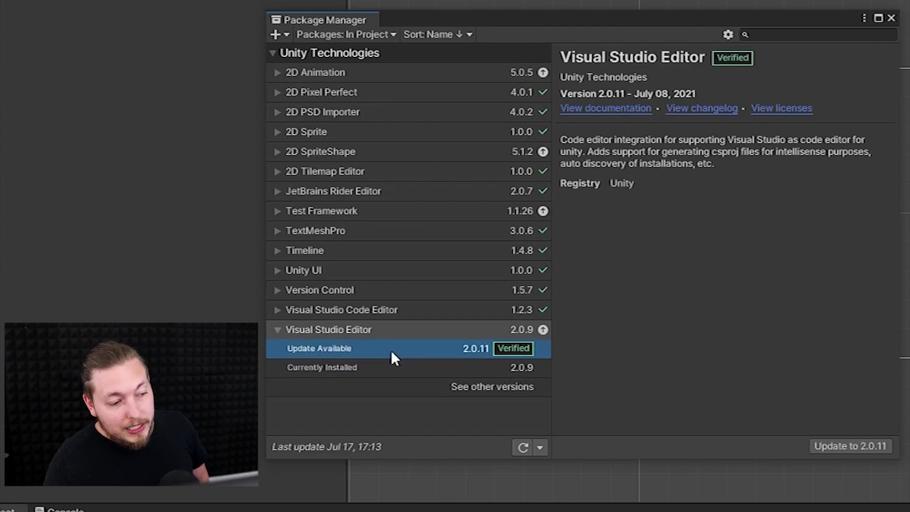
pyautogui.click(843, 453)
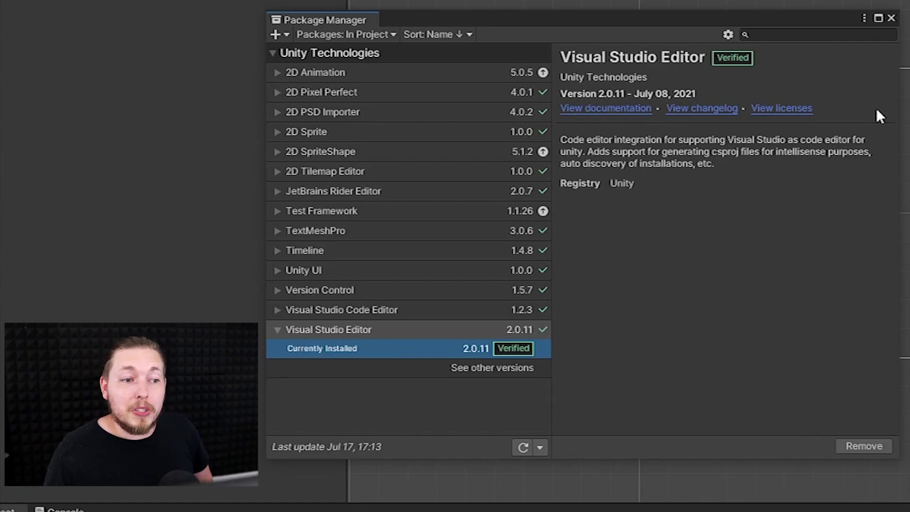
pyautogui.click(892, 19)
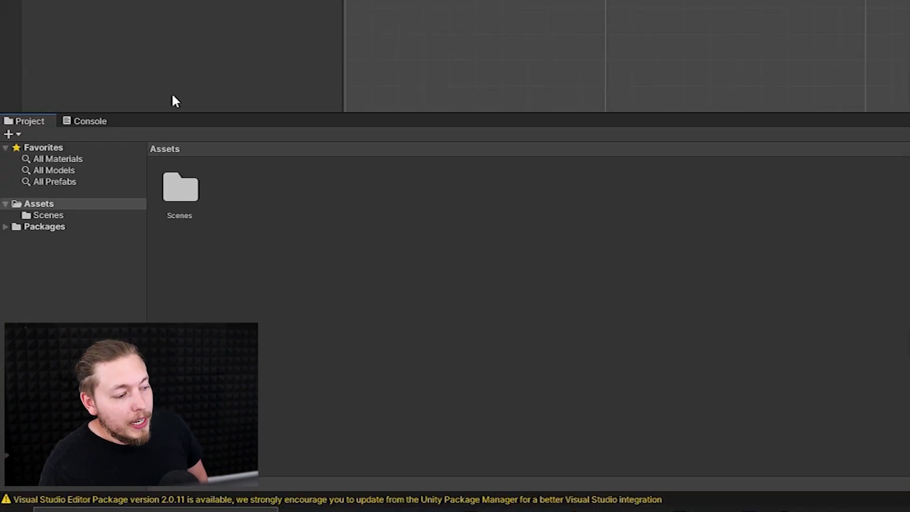
# Step: Clear the stale Visual Studio Editor warning from the Console and return to the Project assets
pyautogui.click(91, 121)
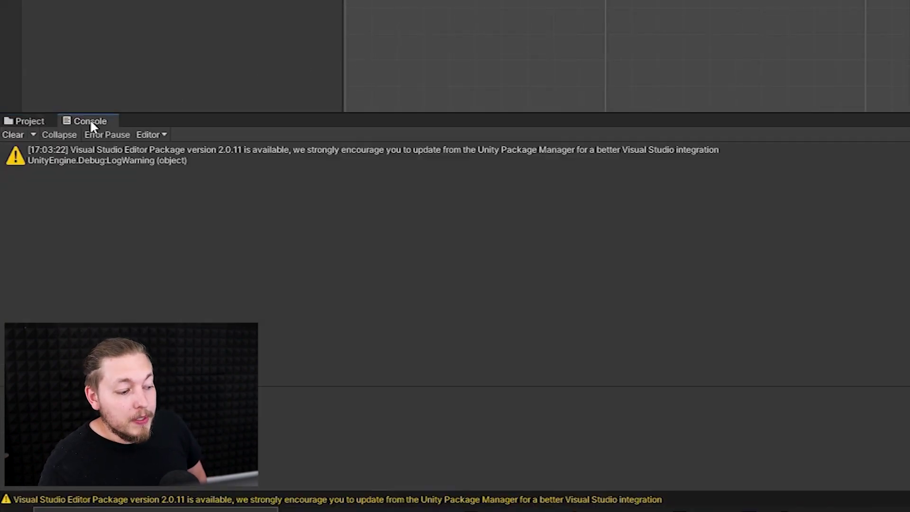
pyautogui.click(13, 135)
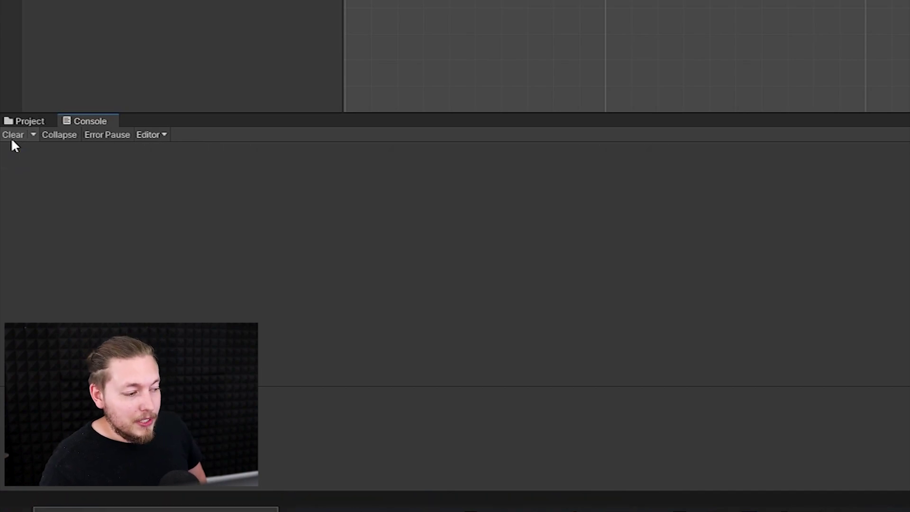
pyautogui.click(26, 121)
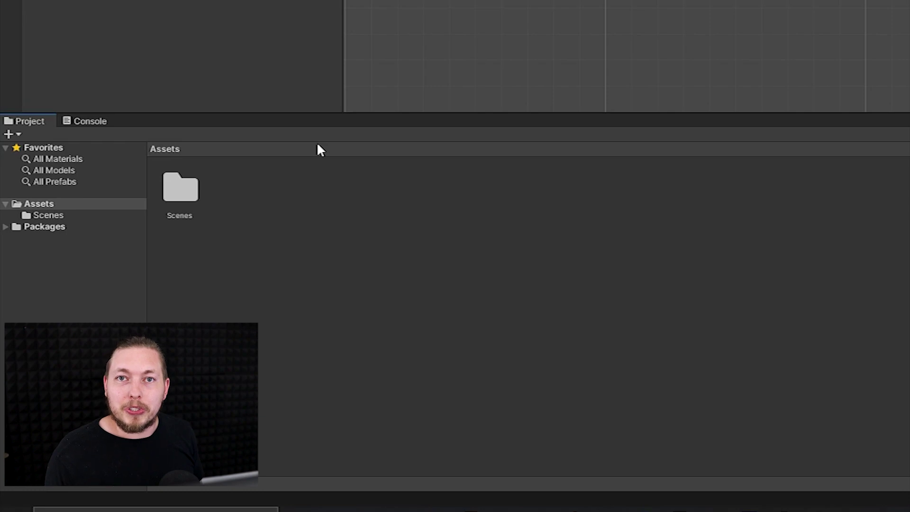
# Step: Create a new folder named Sprites in Assets
pyautogui.rightClick(296, 209)
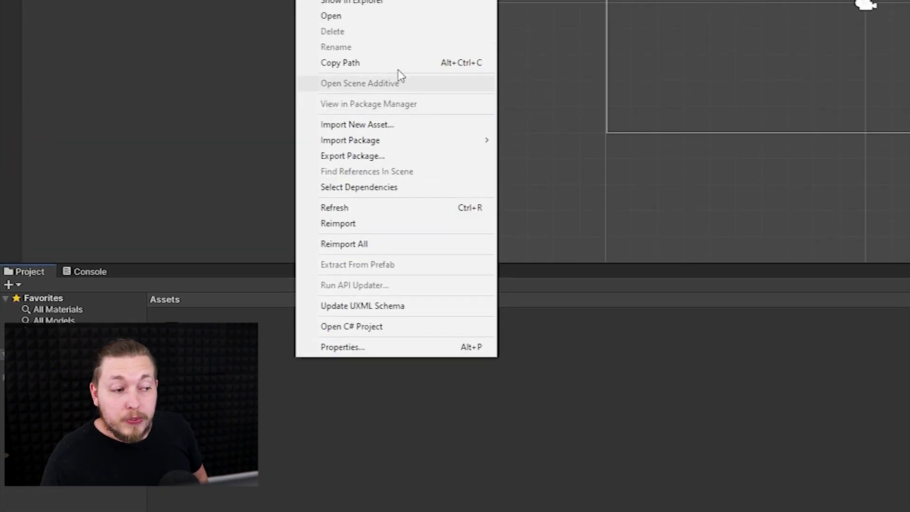
pyautogui.moveTo(407, 20)
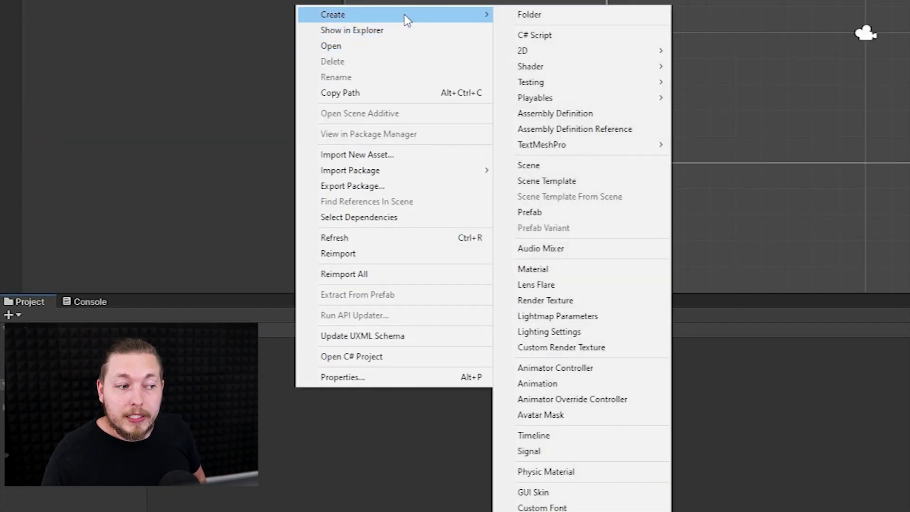
pyautogui.click(535, 19)
pyautogui.write('Sprites')
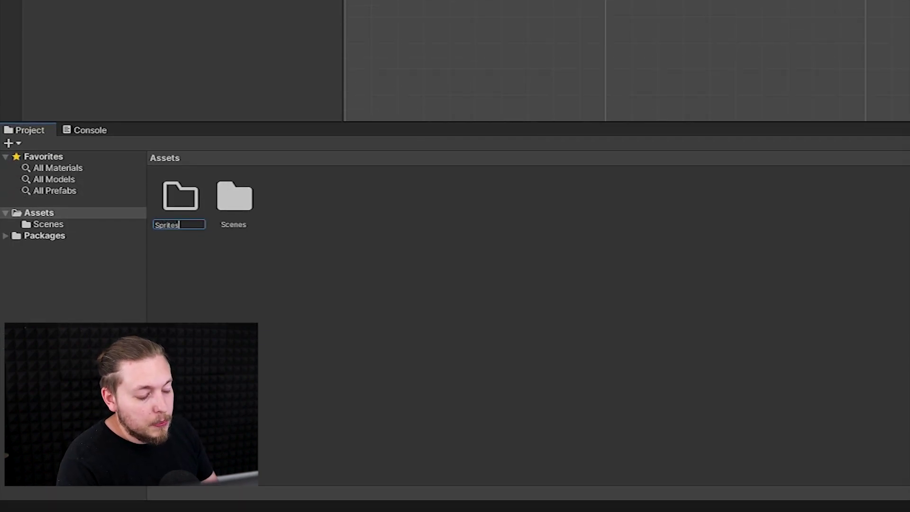
pyautogui.press('Return')
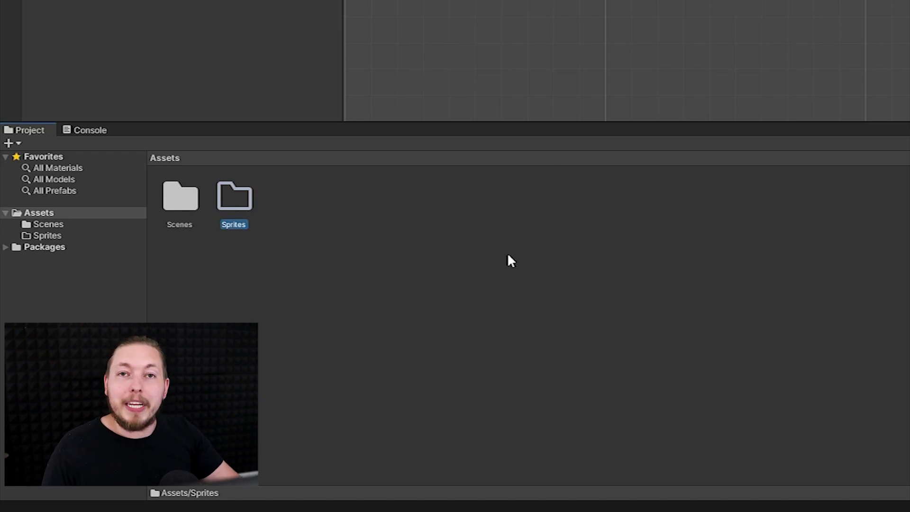
# Step: Create a second folder named Scripts in Assets
pyautogui.rightClick(410, 267)
pyautogui.moveTo(450, 0)
pyautogui.click(631, 0)
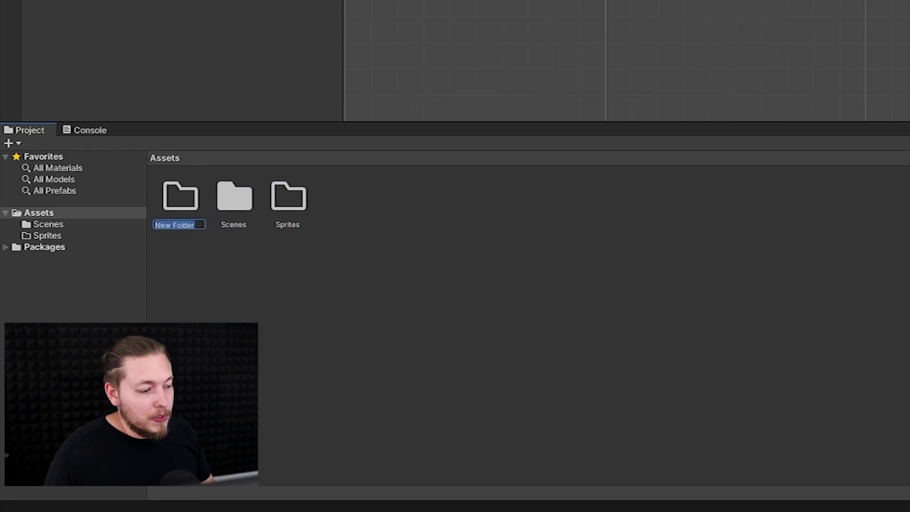
pyautogui.write('Scripts')
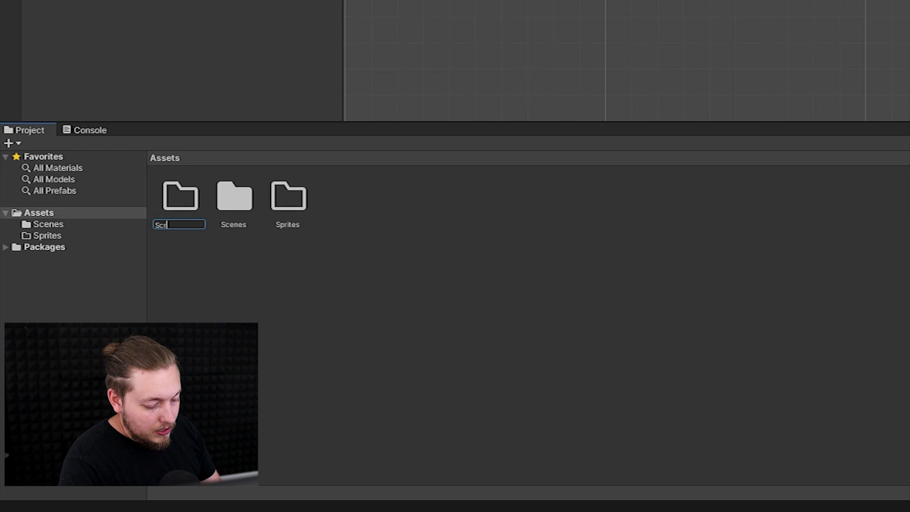
pyautogui.press('Return')
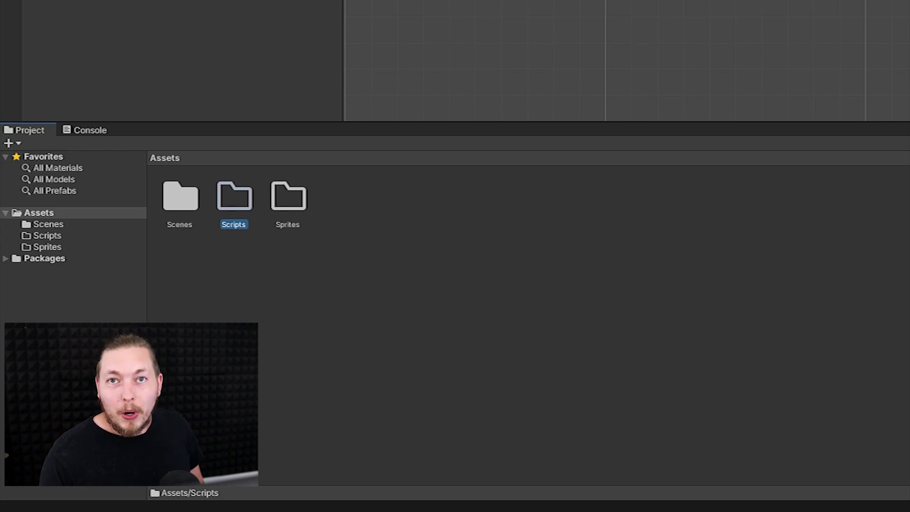
pyautogui.click(97, 125)
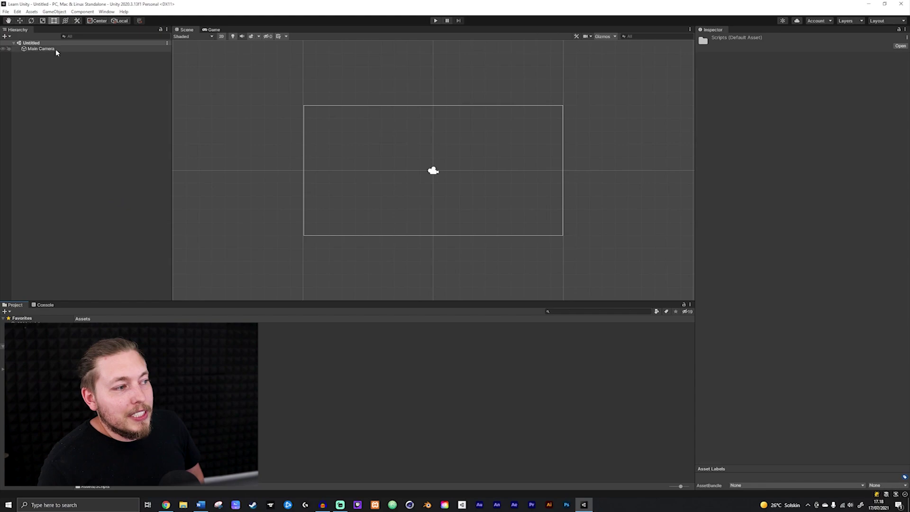
# Step: Inspect the Main Camera, then show the Game view with its plain blue background
pyautogui.click(106, 99)
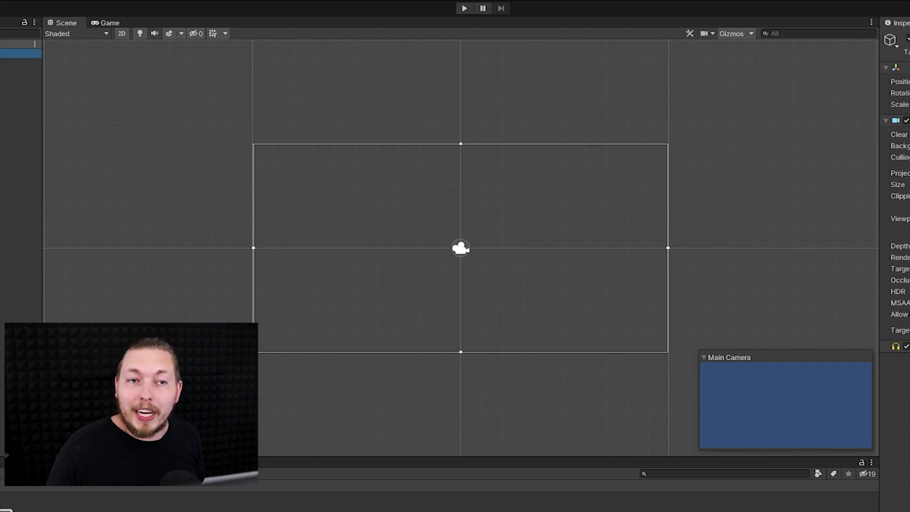
pyautogui.press('Escape')
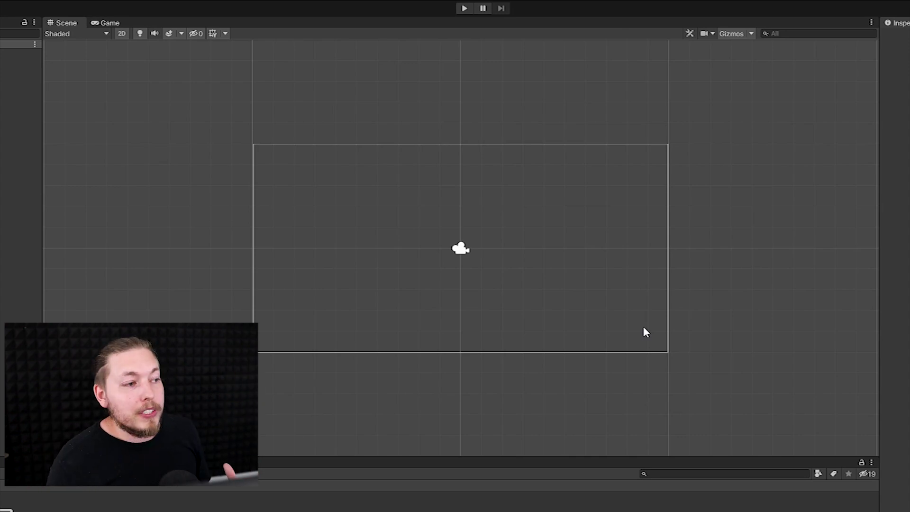
pyautogui.click(107, 24)
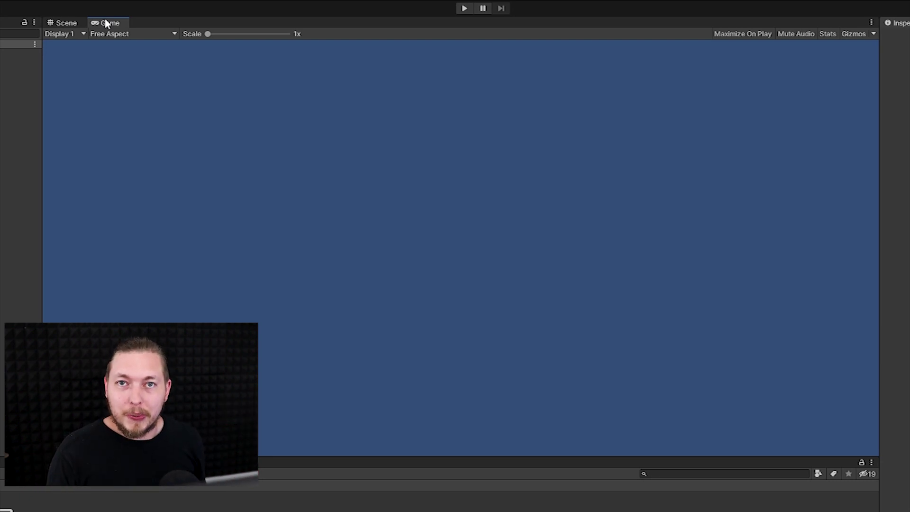
# Step: Pick a lighter greyish-blue Background colour for the Main Camera in the colour picker
pyautogui.click(76, 50)
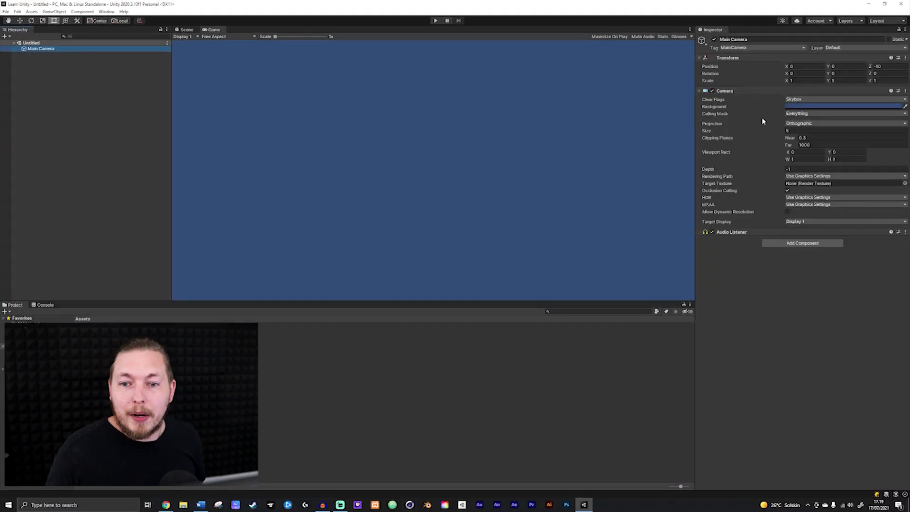
pyautogui.click(800, 107)
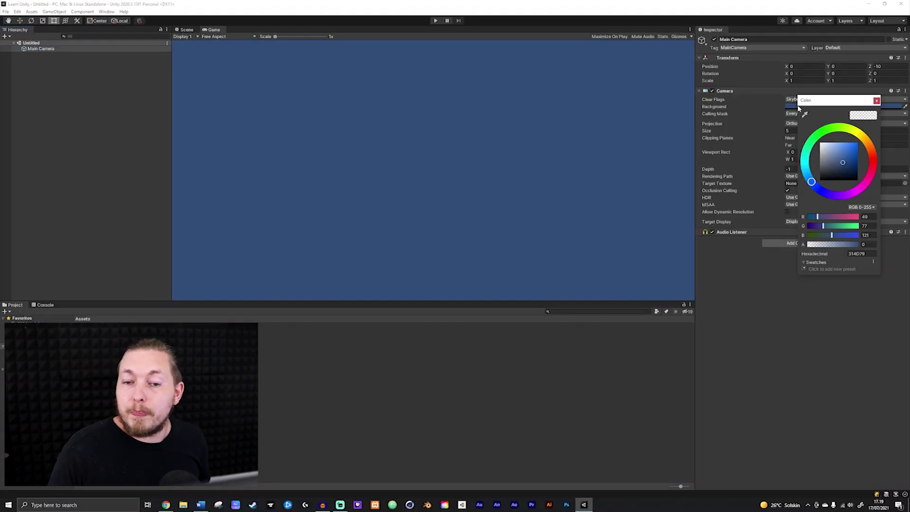
pyautogui.moveTo(843, 157); pyautogui.dragTo(814, 173)
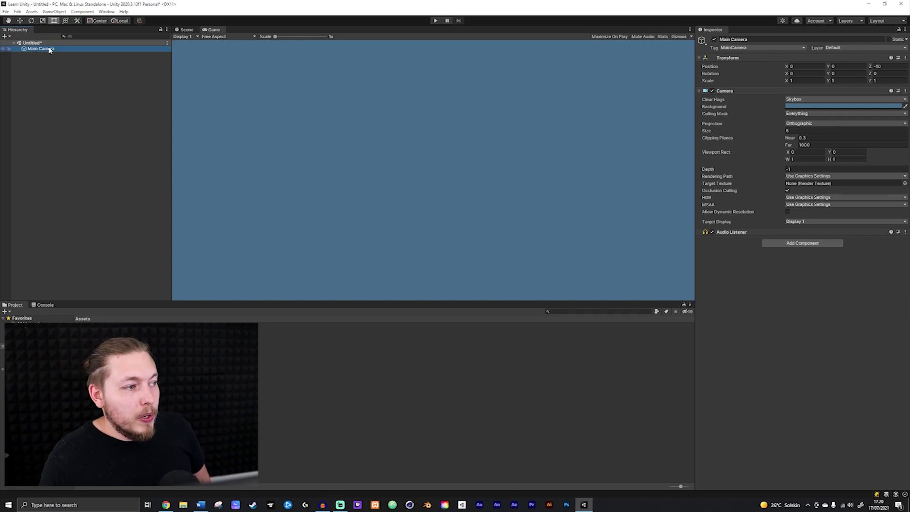
# Step: In the Scene view, scrub the Main Camera's Position Y, then set it back to 0
pyautogui.click(186, 30)
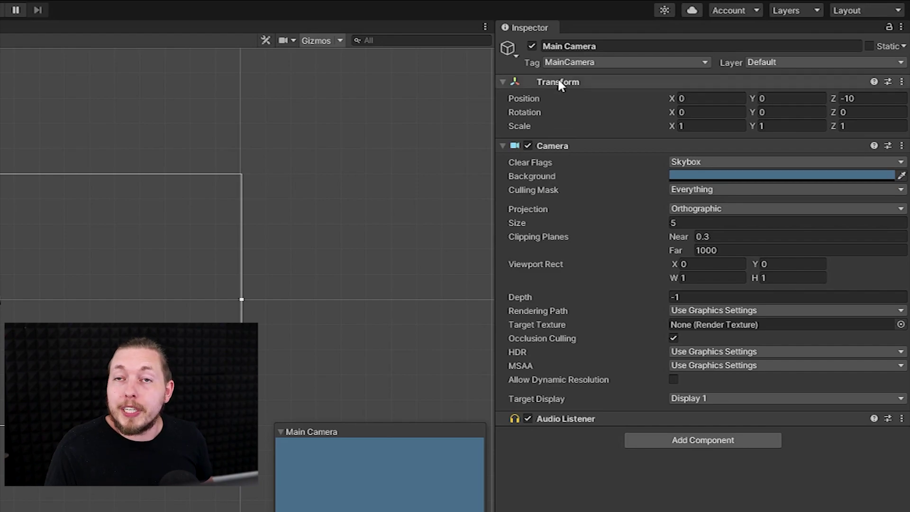
pyautogui.moveTo(752, 99); pyautogui.dragTo(789, 95)
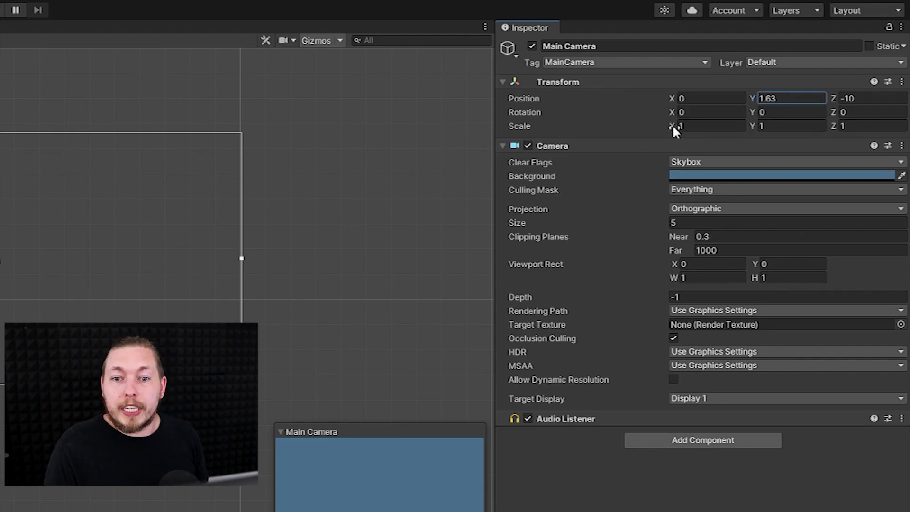
pyautogui.write('0')
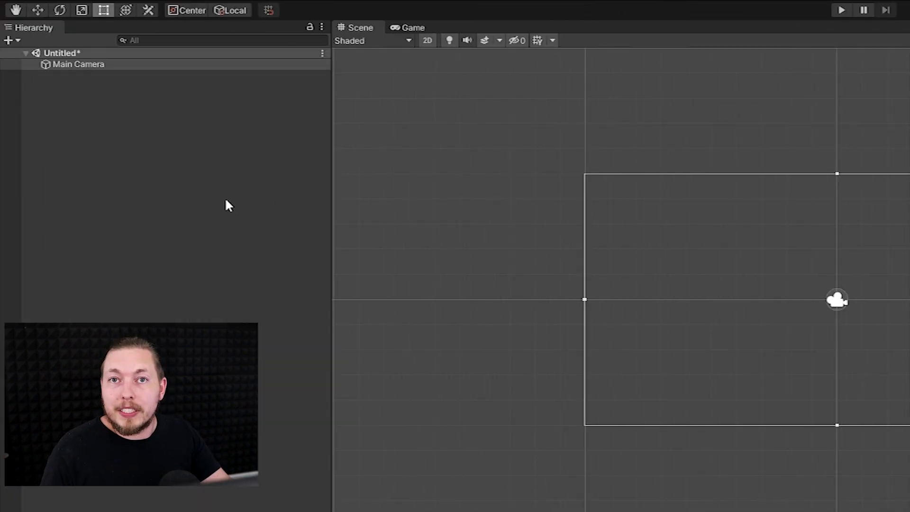
# Step: Add a white 2D Square sprite to the scene at position 0, 0, 0
pyautogui.rightClick(225, 200)
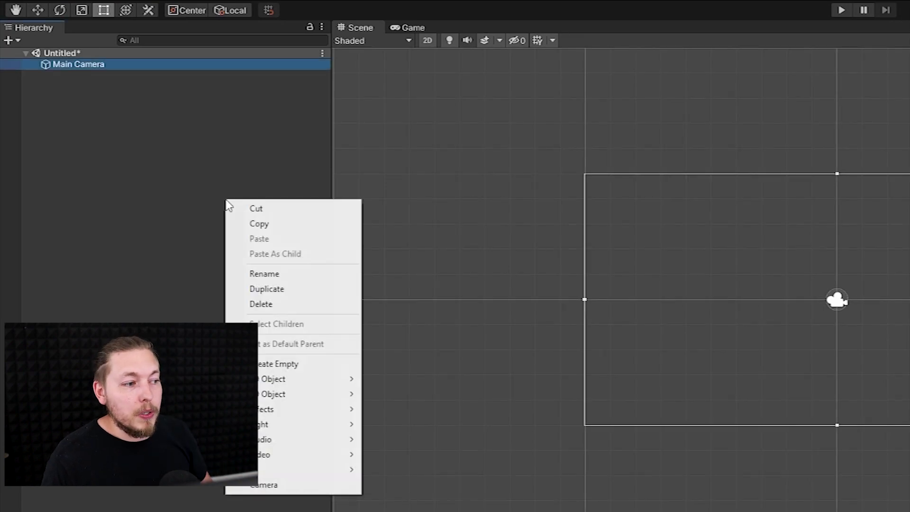
pyautogui.moveTo(269, 379)
pyautogui.moveTo(410, 384)
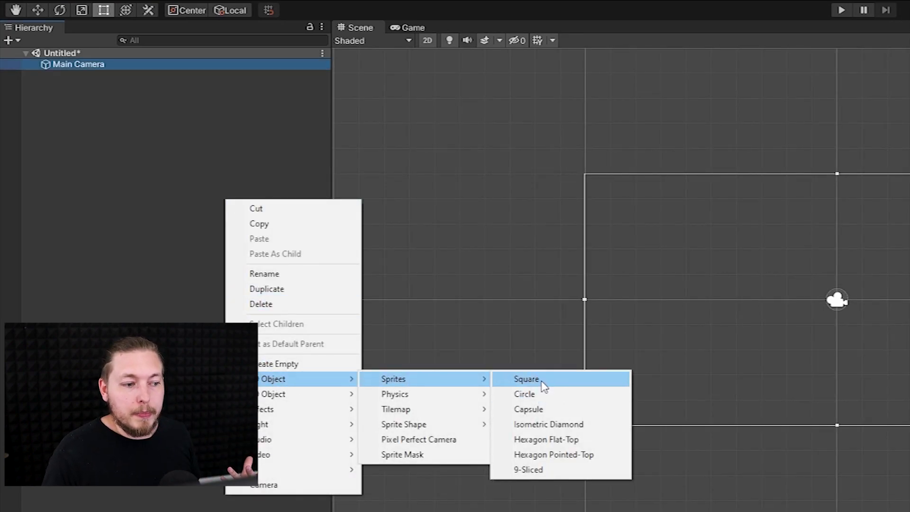
pyautogui.click(543, 380)
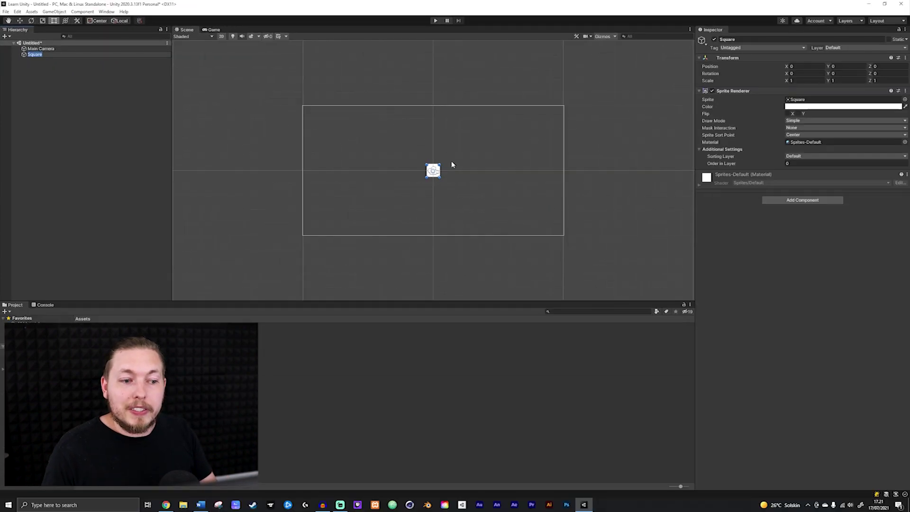
pyautogui.click(447, 164)
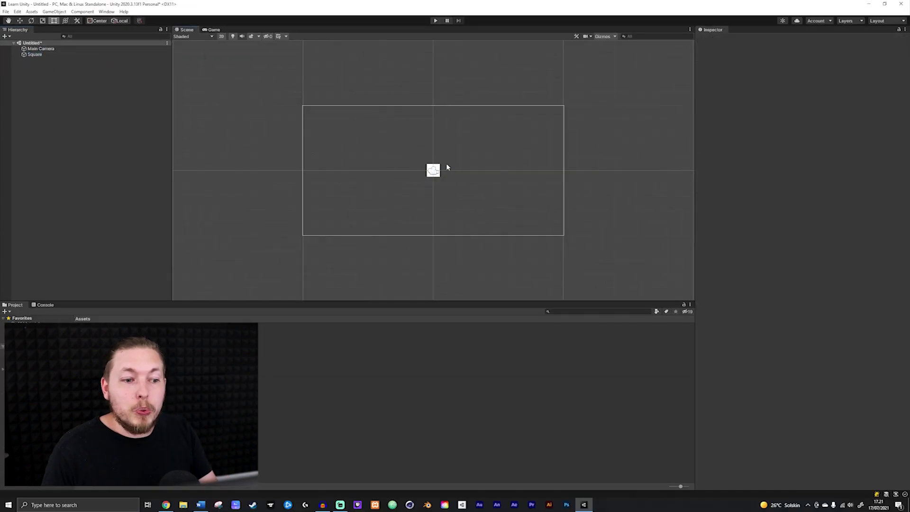
# Step: Check the Square in the Game view, then inspect the camera and the Square's Sprite Renderer
pyautogui.click(217, 30)
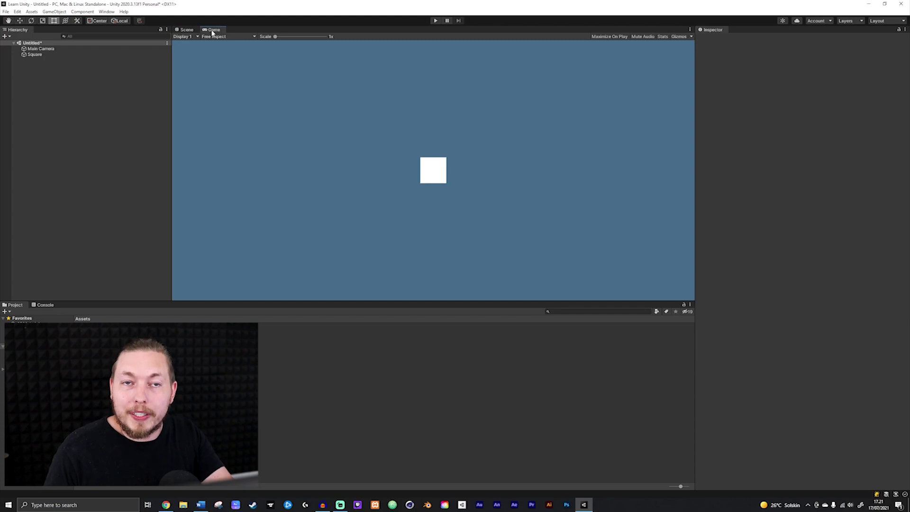
pyautogui.click(87, 54)
pyautogui.click(87, 49)
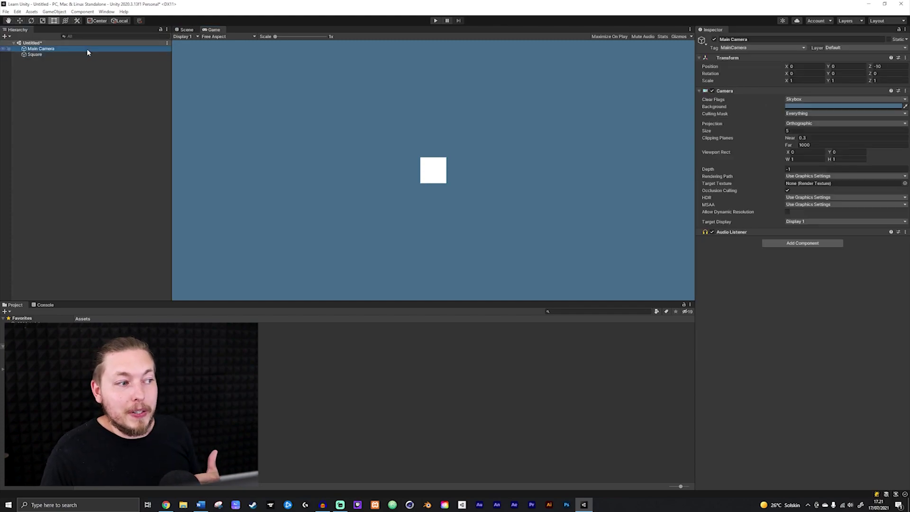
pyautogui.click(185, 30)
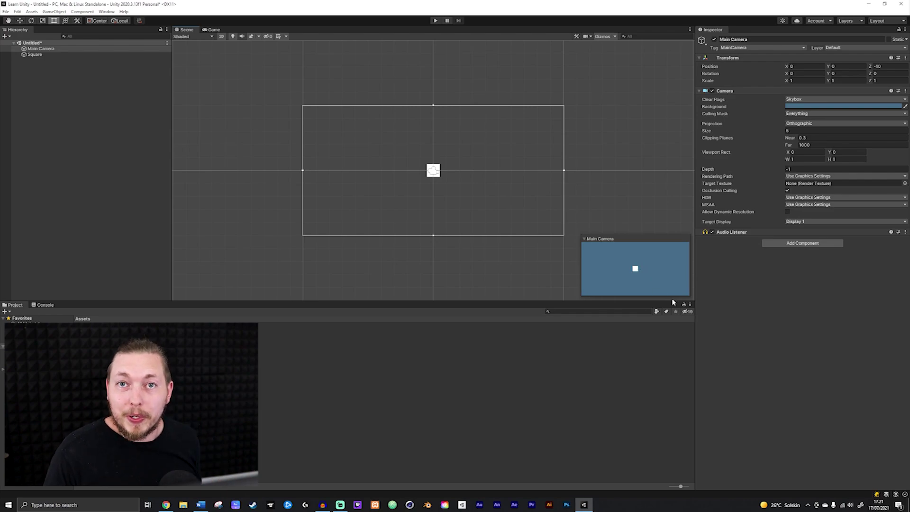
pyautogui.click(69, 54)
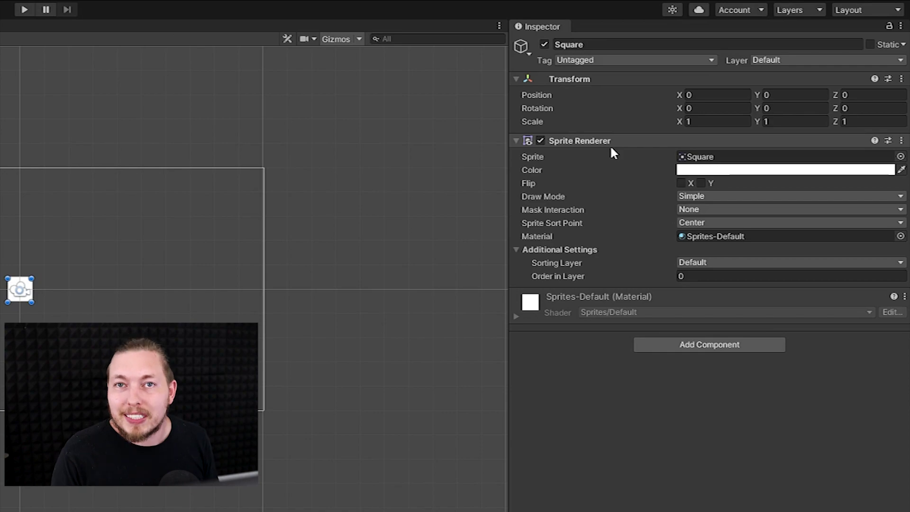
# Step: Toggle the Square's Sprite Renderer off and on, then scrub its Position X to 4.29
pyautogui.click(541, 141)
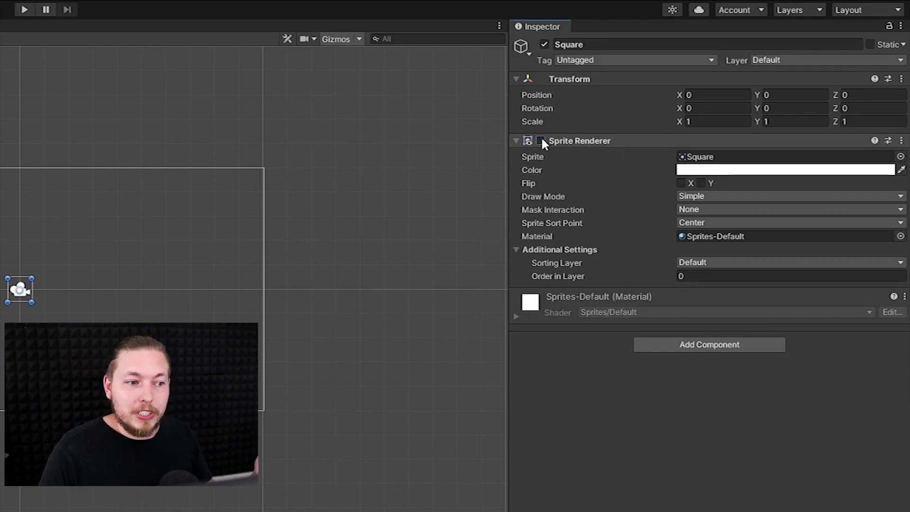
pyautogui.click(541, 141)
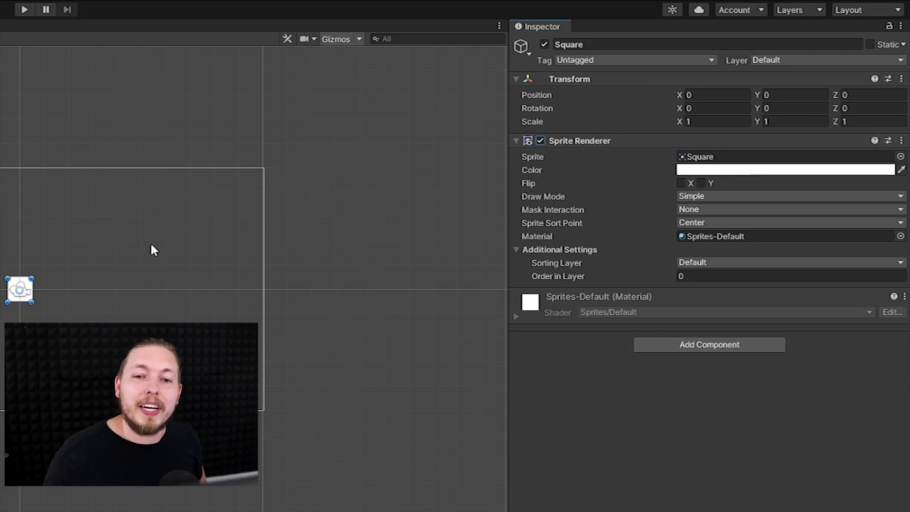
pyautogui.moveTo(678, 95); pyautogui.dragTo(765, 93)
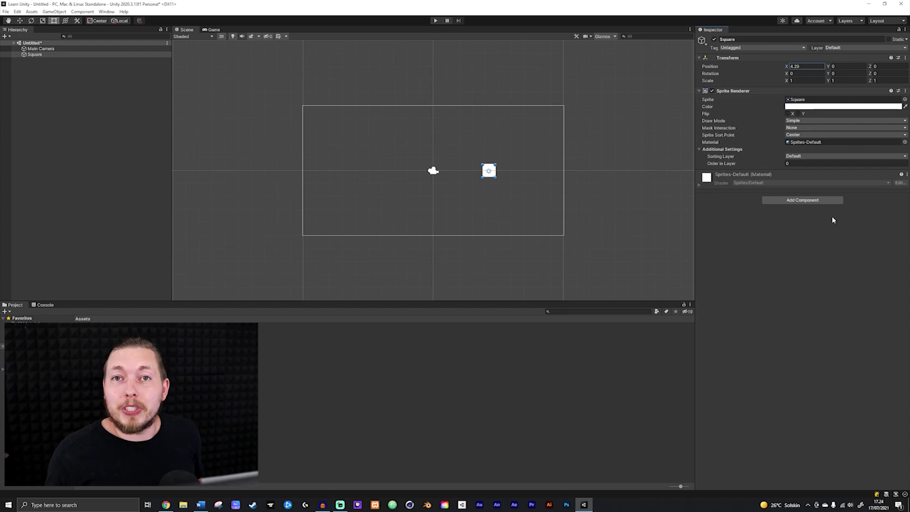
# Step: Open Project Settings from the Edit menu and dock it as a tab beside the Inspector
pyautogui.click(34, 54)
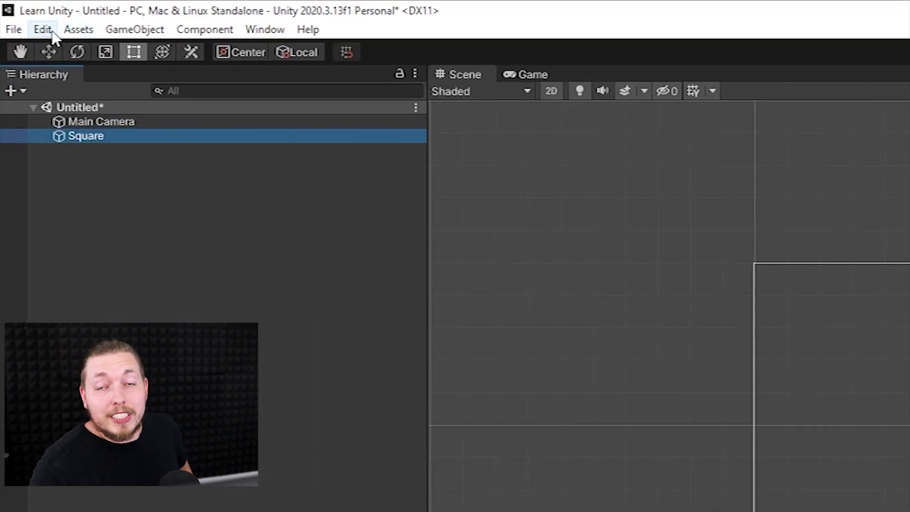
pyautogui.click(42, 30)
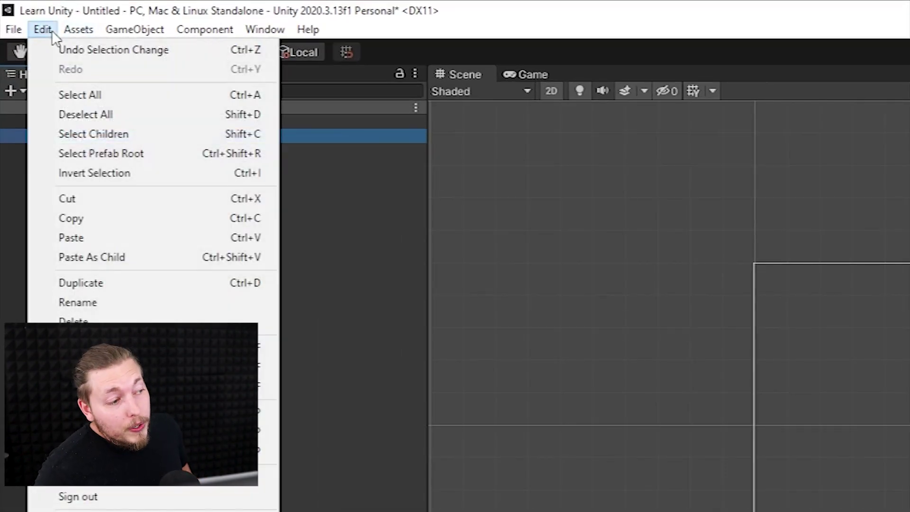
pyautogui.click(179, 185)
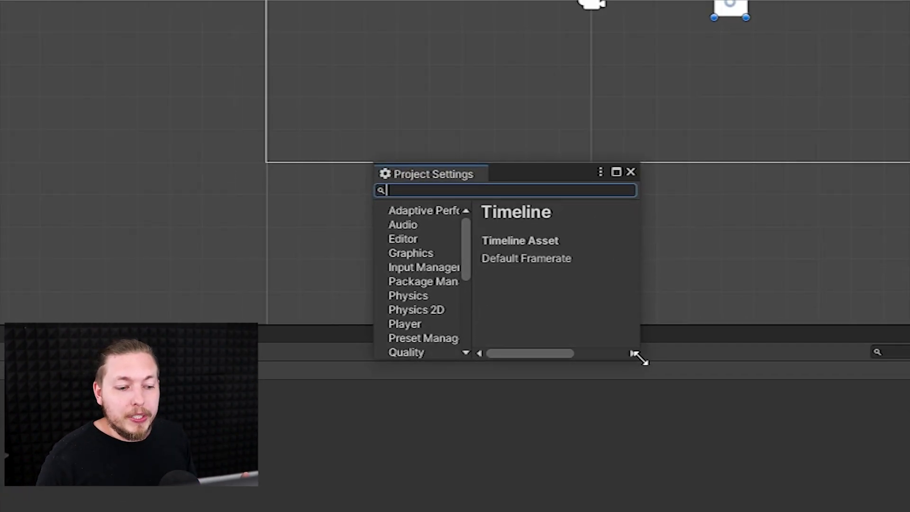
pyautogui.moveTo(638, 358); pyautogui.dragTo(796, 511)
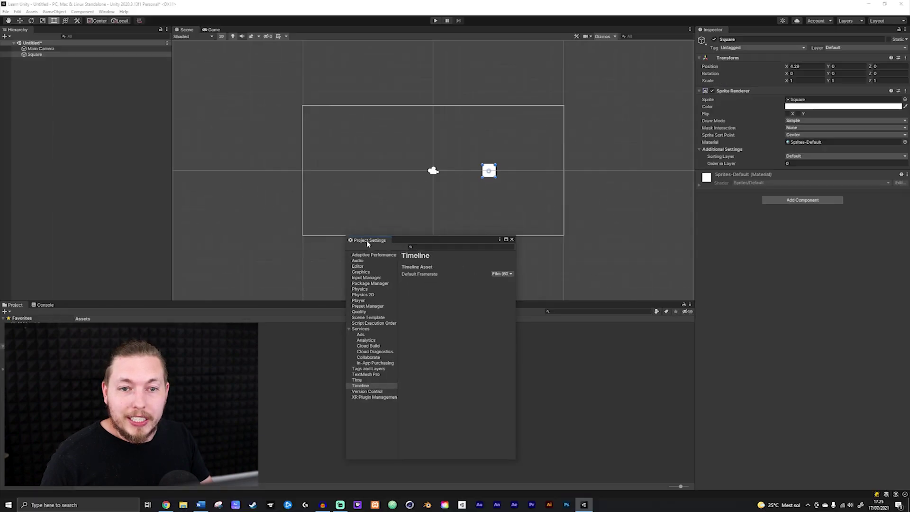
pyautogui.moveTo(423, 173); pyautogui.dragTo(909, 0)
pyautogui.moveTo(709, 133); pyautogui.dragTo(744, 41)
pyautogui.moveTo(750, 30); pyautogui.dragTo(750, 31)
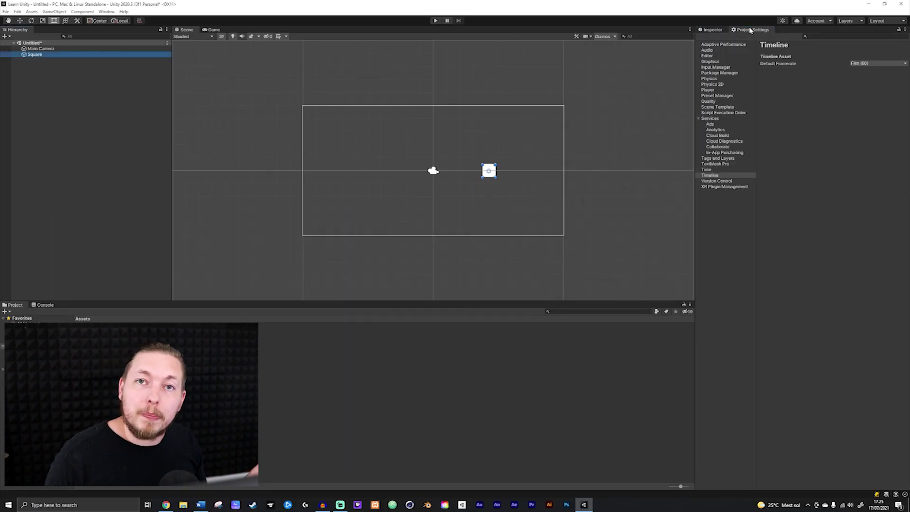
pyautogui.click(747, 30)
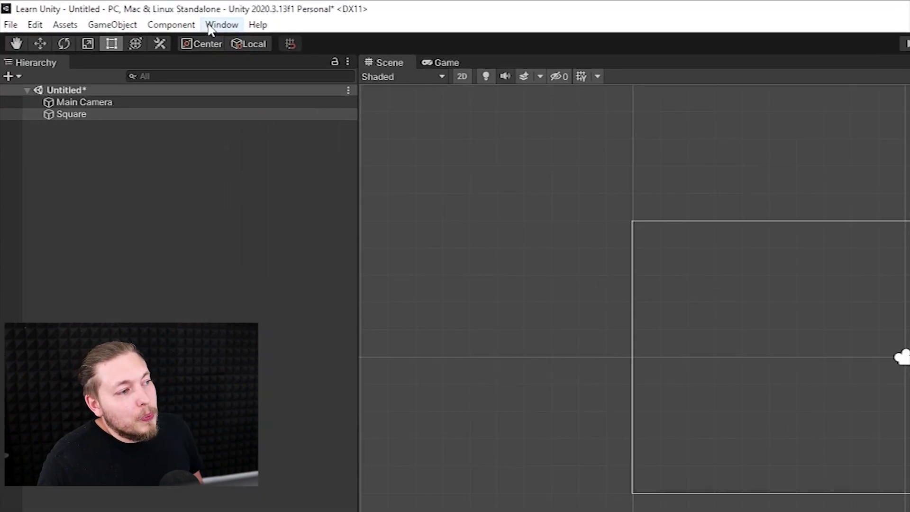
# Step: Open the Animation window and dock it with the Project and Console tabs
pyautogui.click(106, 11)
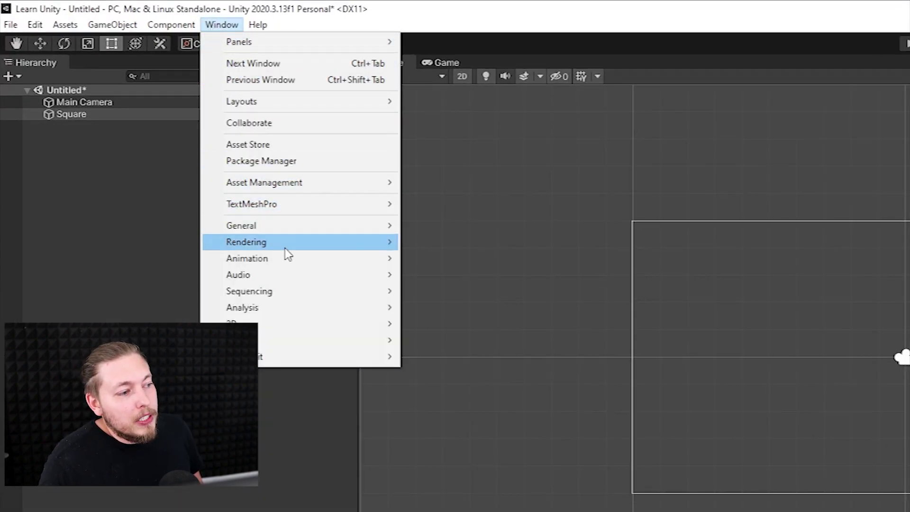
pyautogui.moveTo(286, 258)
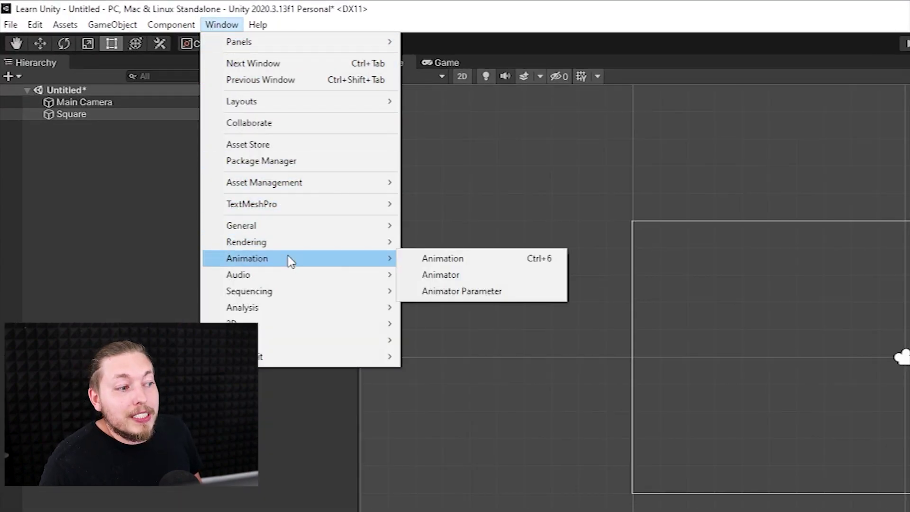
pyautogui.click(458, 260)
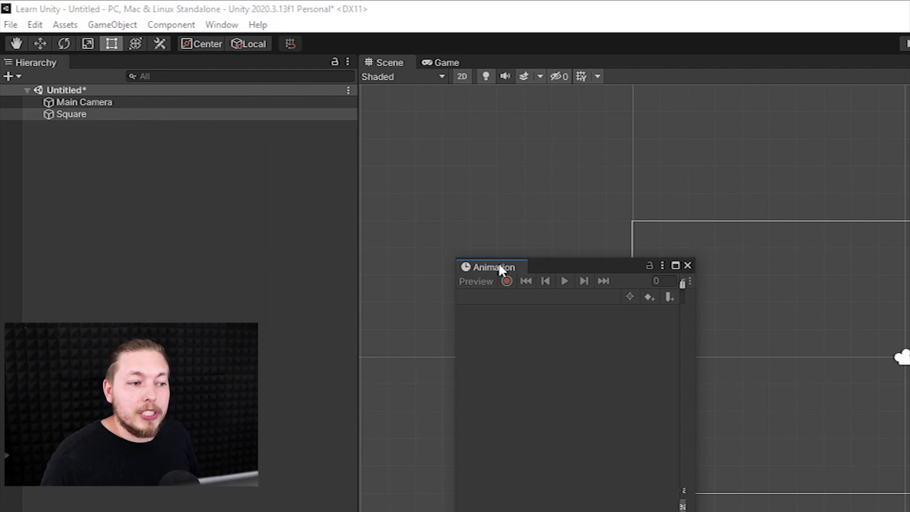
pyautogui.moveTo(499, 263); pyautogui.dragTo(207, 122)
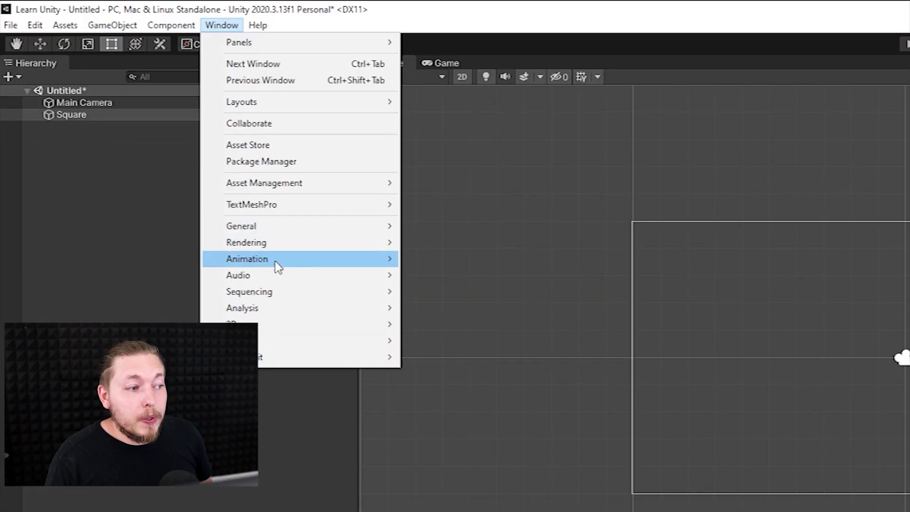
# Step: Open the Animator window, dock it beside Animation, and leave the empty Animator graph showing
pyautogui.moveTo(276, 264)
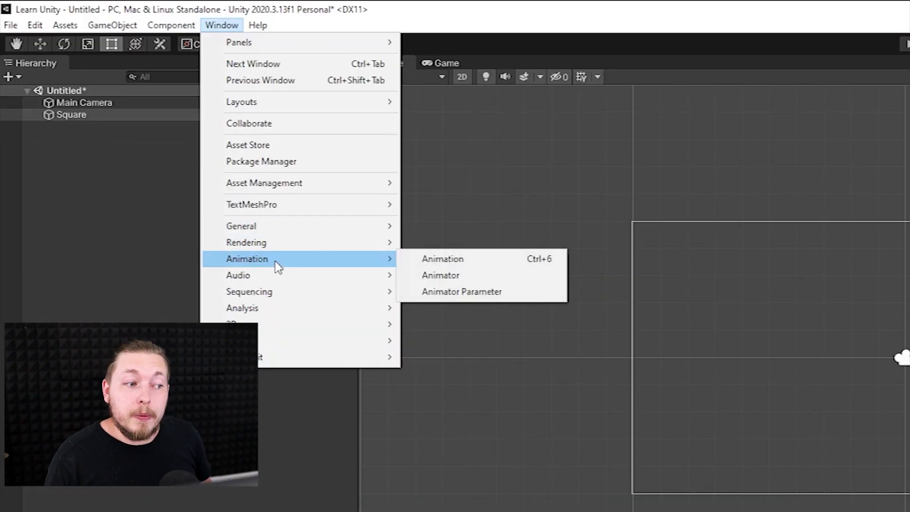
pyautogui.click(493, 277)
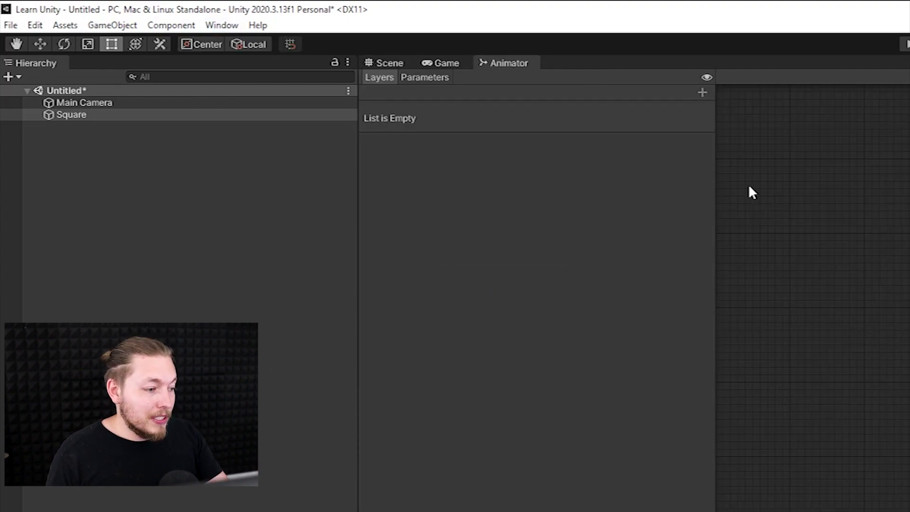
pyautogui.moveTo(522, 63); pyautogui.dragTo(311, 115)
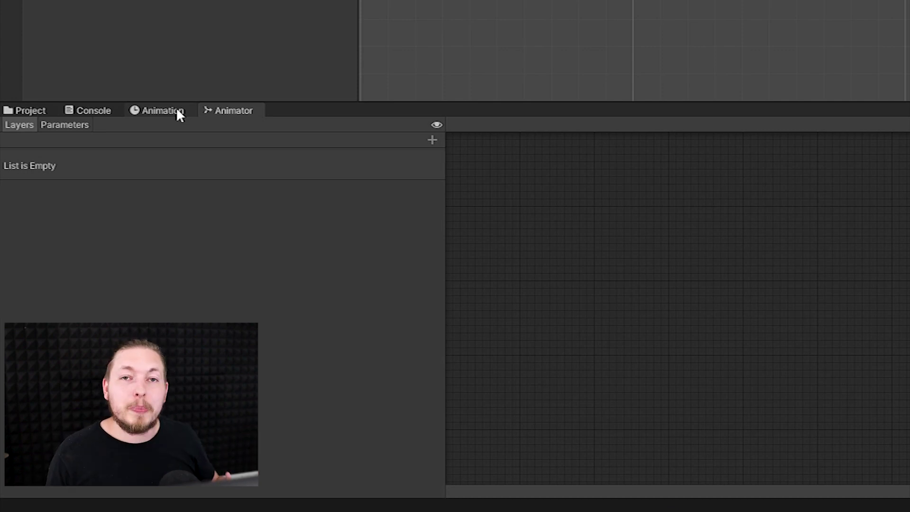
pyautogui.click(164, 111)
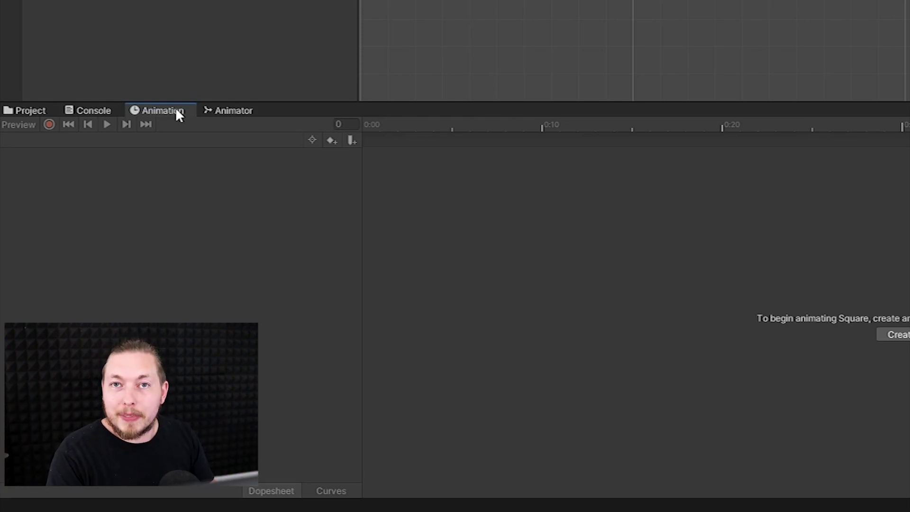
pyautogui.click(231, 115)
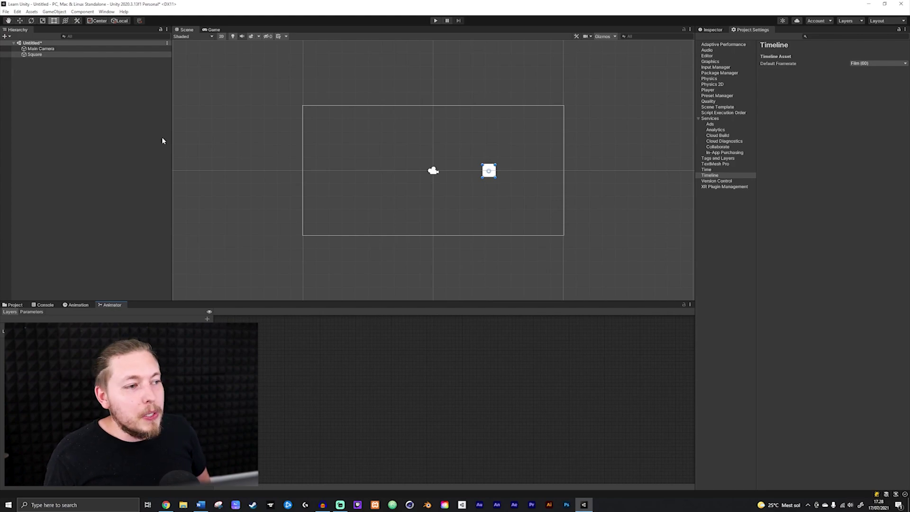
# Step: Switch to the Game view showing the white square and turn on the Stats overlay
pyautogui.click(215, 31)
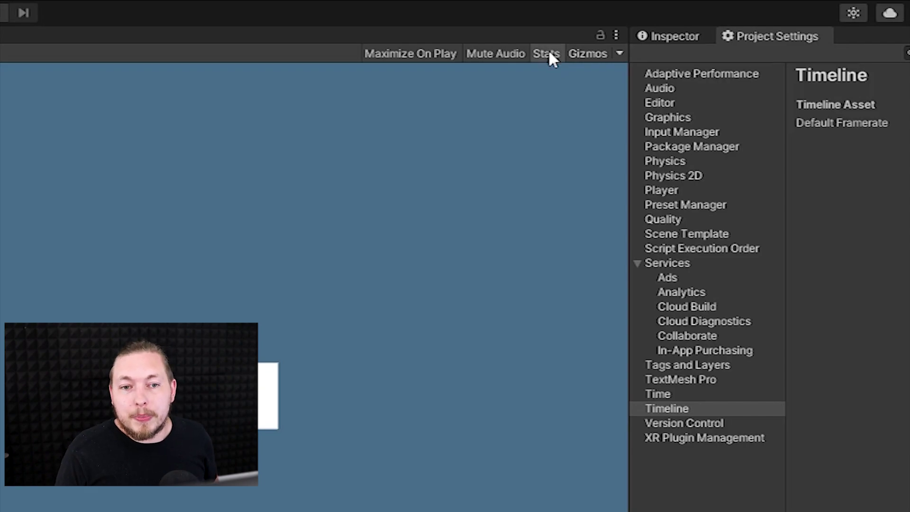
pyautogui.click(550, 53)
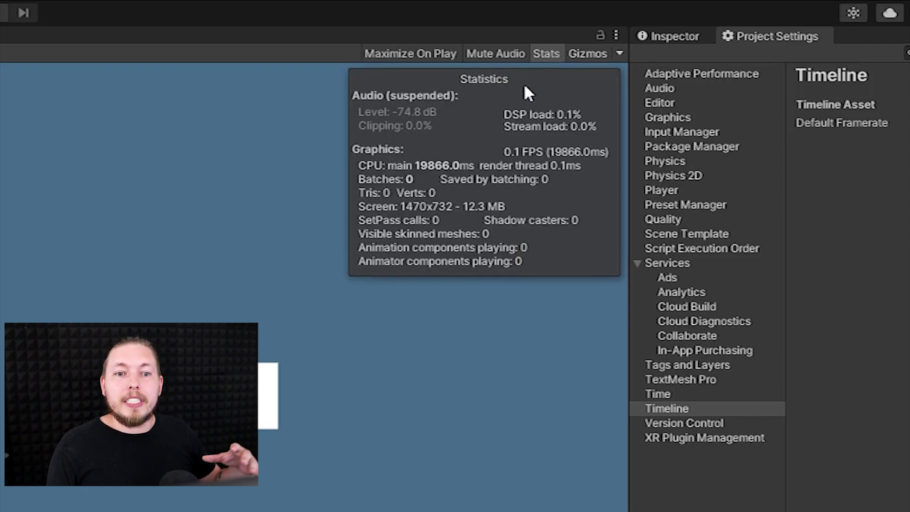